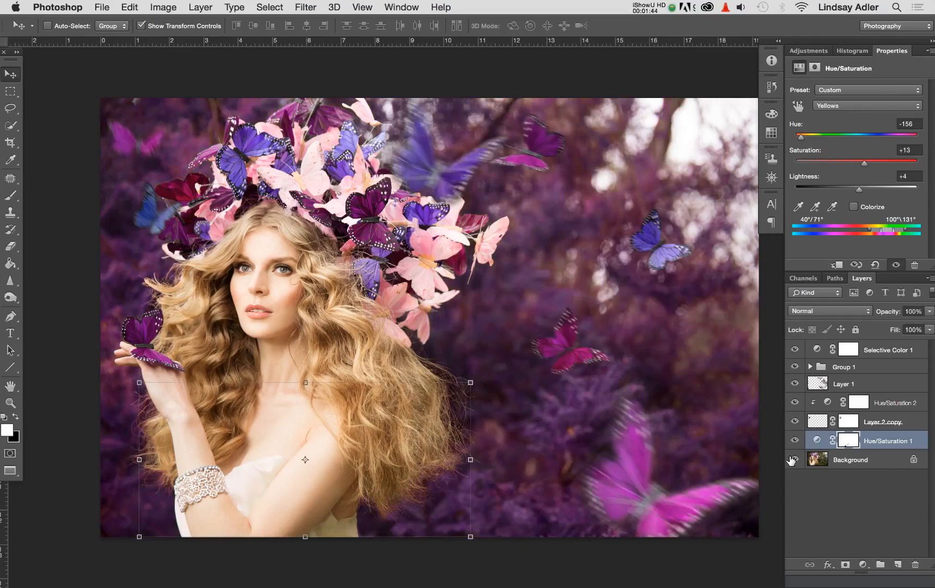
# - Add a Black & White adjustment layer above Selective Color 1 and set its blend mode to Soft Light
pyautogui.click(906, 349)
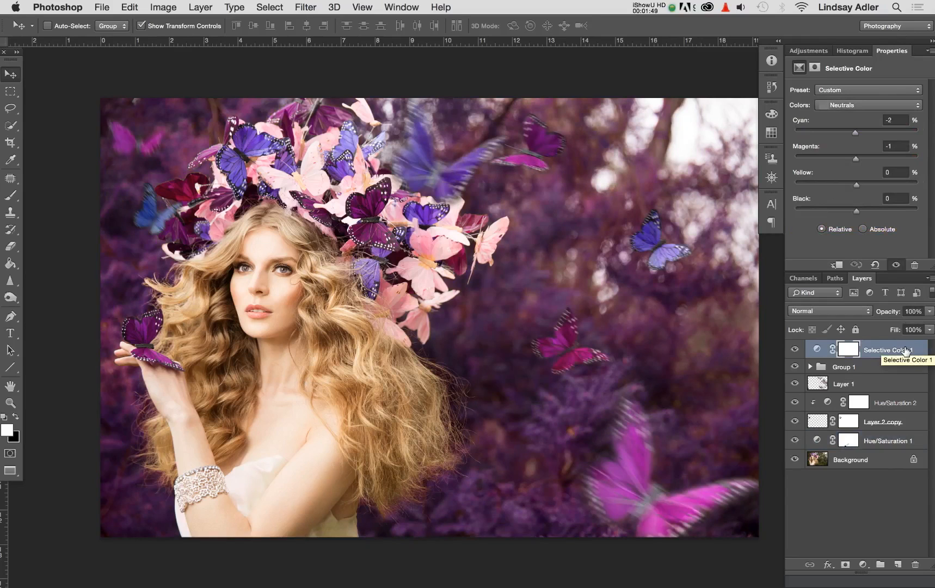
pyautogui.click(862, 564)
pyautogui.click(886, 487)
pyautogui.click(834, 303)
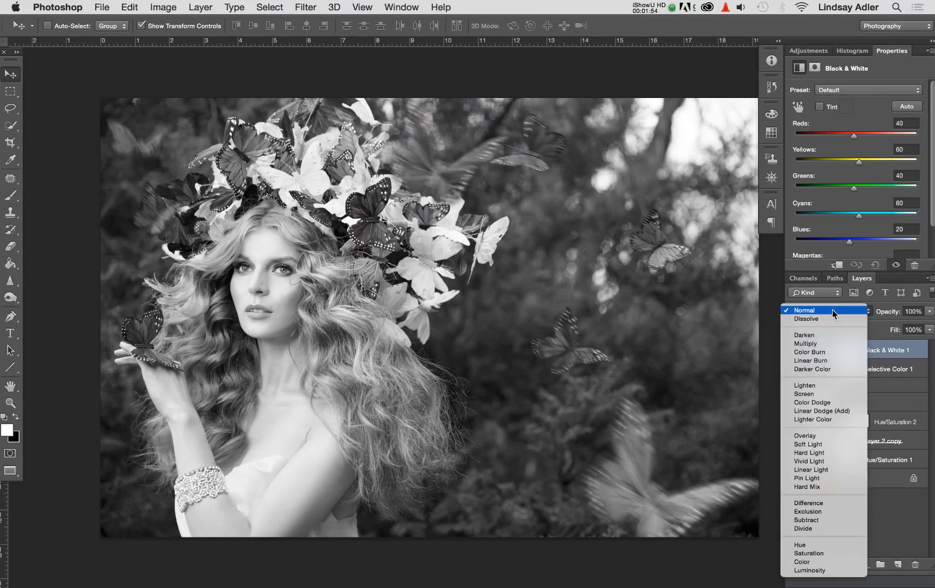
pyautogui.click(837, 449)
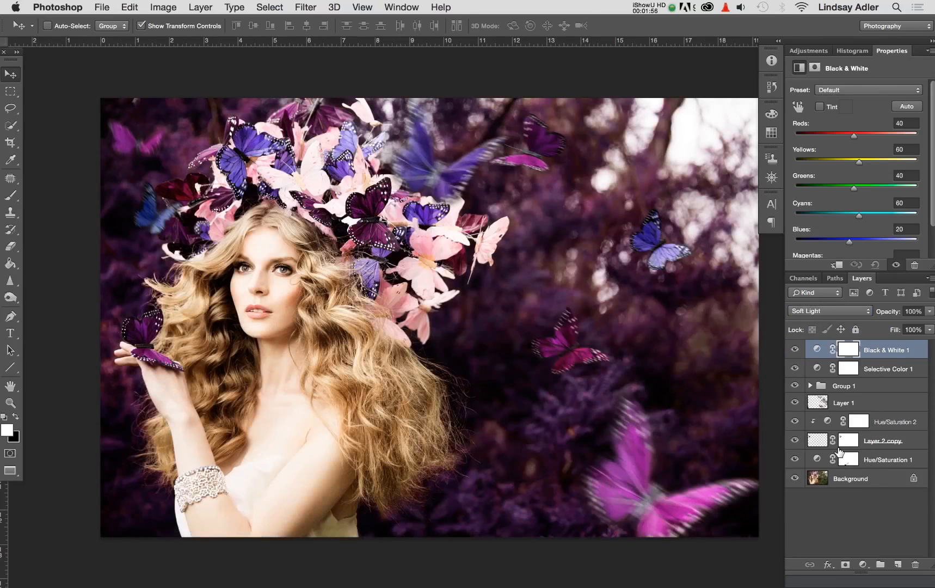
# - Lower the Black & White layer's opacity to 31% and compare the image with and without the layer
pyautogui.click(929, 311)
pyautogui.moveTo(919, 324); pyautogui.dragTo(881, 326)
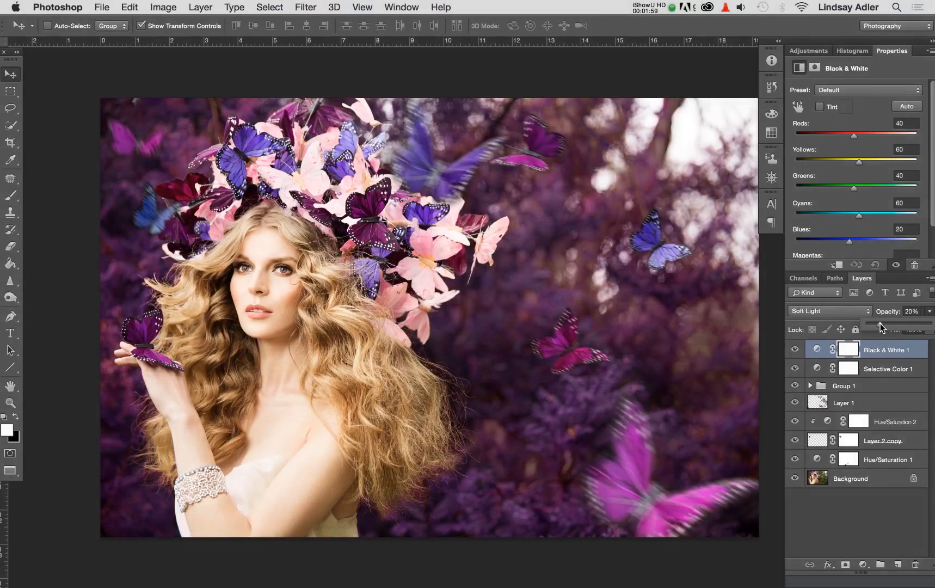
pyautogui.click(795, 349)
pyautogui.click(795, 349)
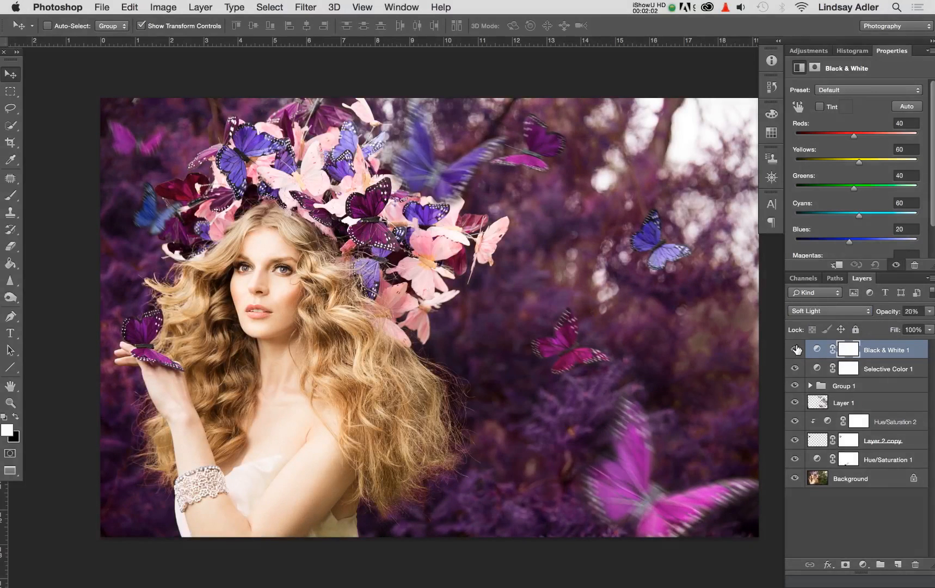
pyautogui.click(929, 311)
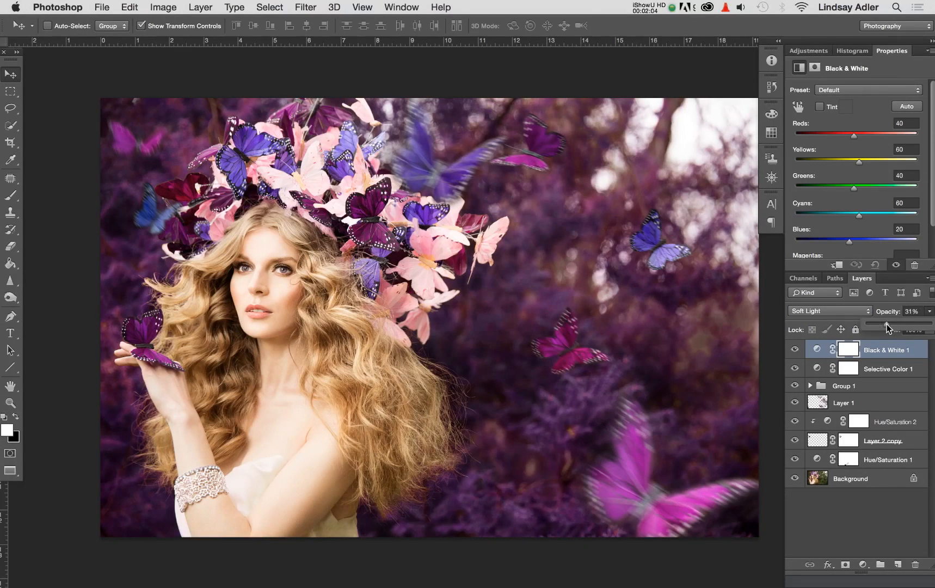
pyautogui.click(794, 350)
pyautogui.click(795, 349)
pyautogui.click(795, 349)
pyautogui.click(795, 350)
pyautogui.click(795, 350)
pyautogui.click(795, 350)
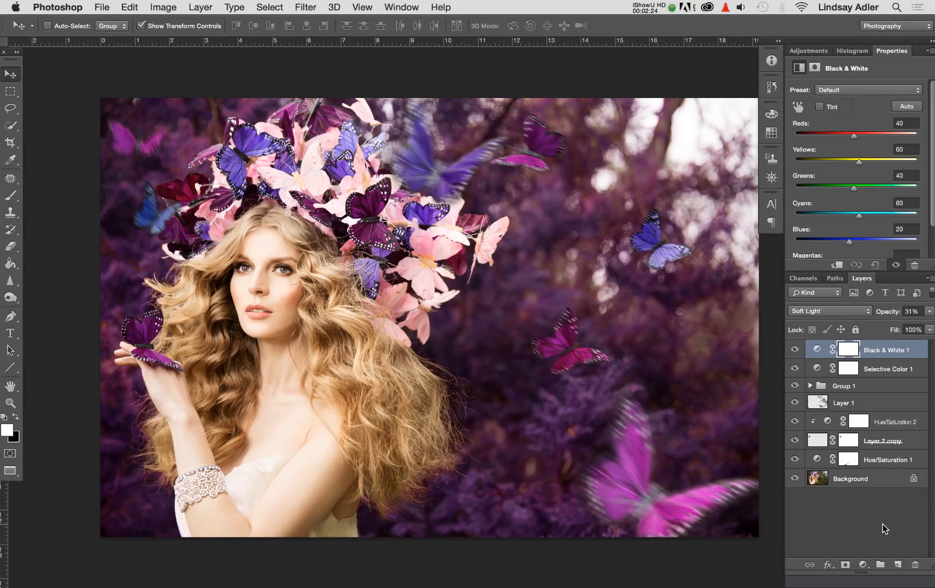
# - Add a Selective Color adjustment layer at the top of the stack and slightly reduce yellow in the Neutrals
pyautogui.click(862, 565)
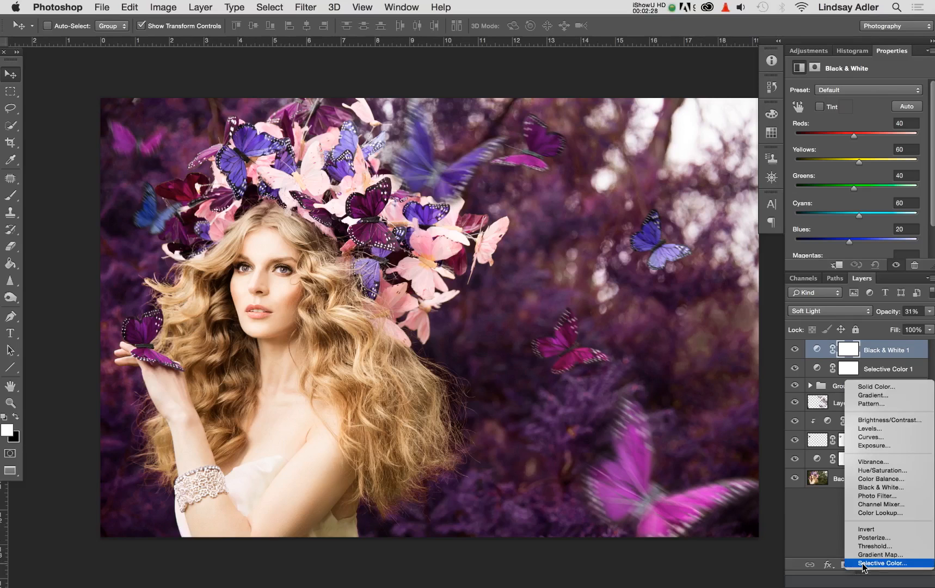
pyautogui.click(862, 563)
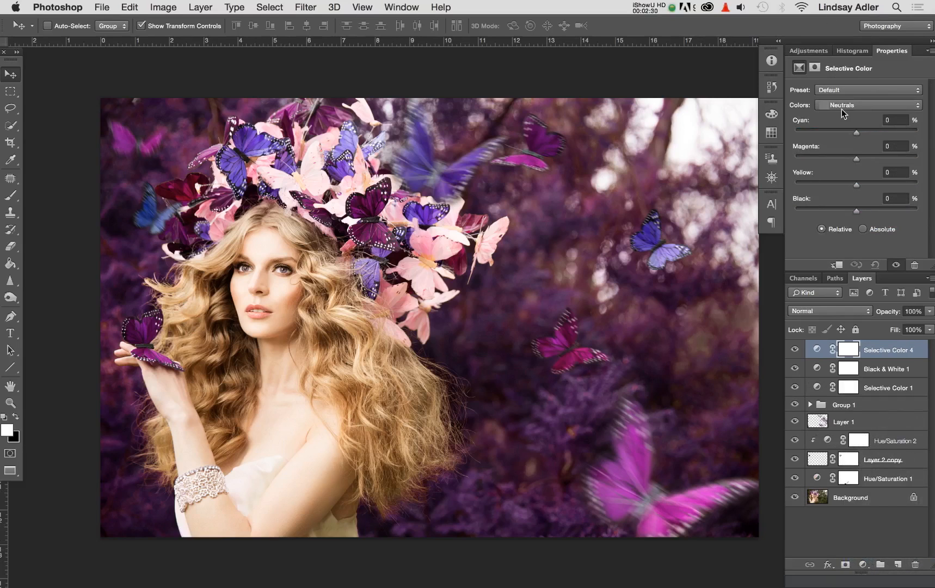
pyautogui.moveTo(857, 186); pyautogui.dragTo(849, 185)
pyautogui.moveTo(849, 185); pyautogui.dragTo(852, 185)
# - Set the new Selective Color layer's yellow to -9% in the Blacks and +43% in the Whites, and check its before and after
pyautogui.click(843, 105)
pyautogui.click(843, 116)
pyautogui.moveTo(856, 185); pyautogui.dragTo(852, 185)
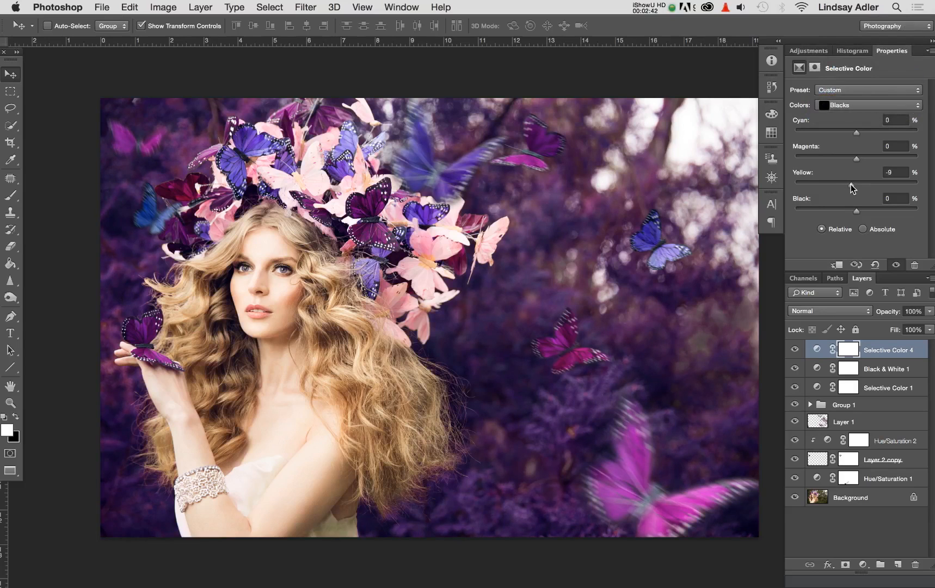
pyautogui.click(830, 105)
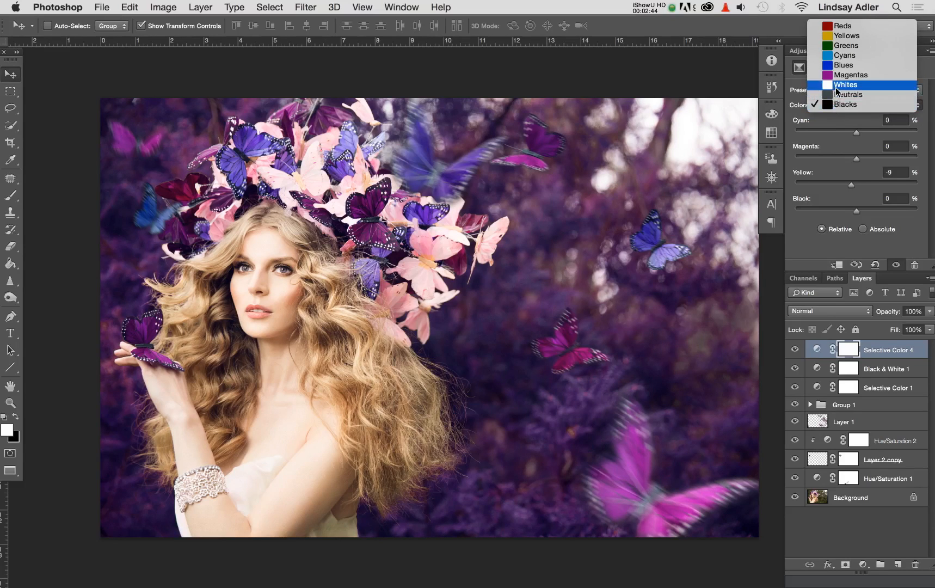
pyautogui.click(835, 86)
pyautogui.moveTo(878, 184)
pyautogui.mouseDown()
pyautogui.moveTo(890, 184)
pyautogui.moveTo(882, 185)
pyautogui.mouseUp()
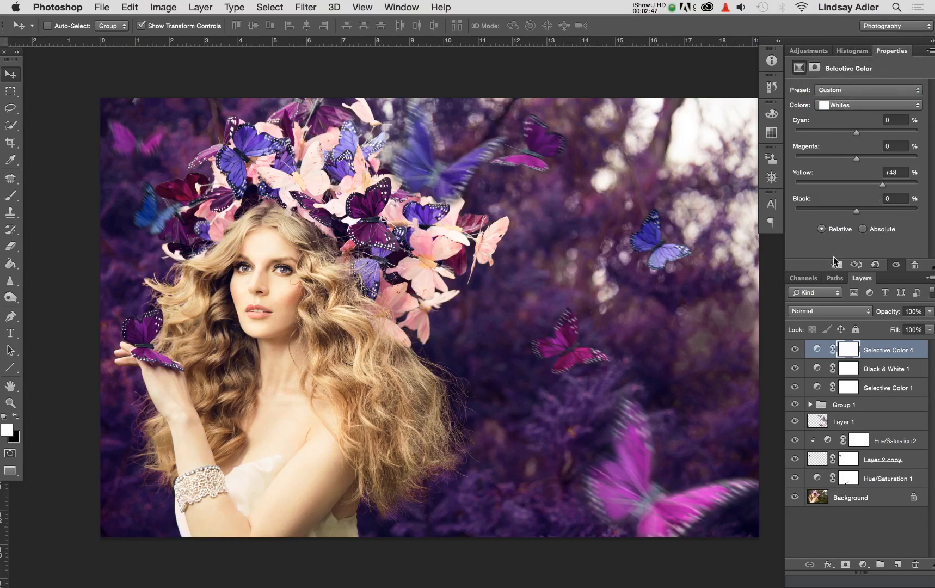
pyautogui.click(793, 349)
pyautogui.click(794, 350)
# - Add a Hue/Saturation adjustment layer on top with Master hue at -2 and saturation at -14
pyautogui.click(862, 565)
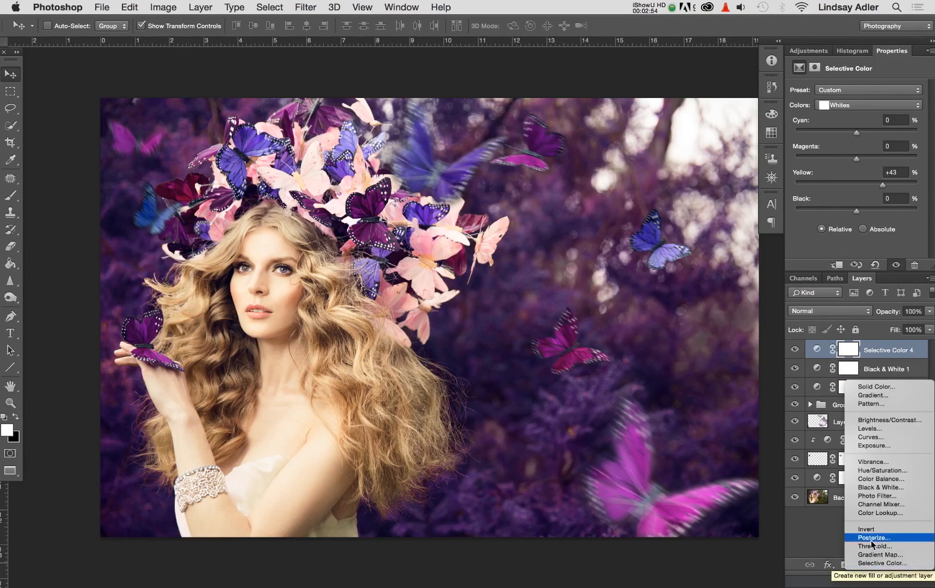
pyautogui.click(883, 471)
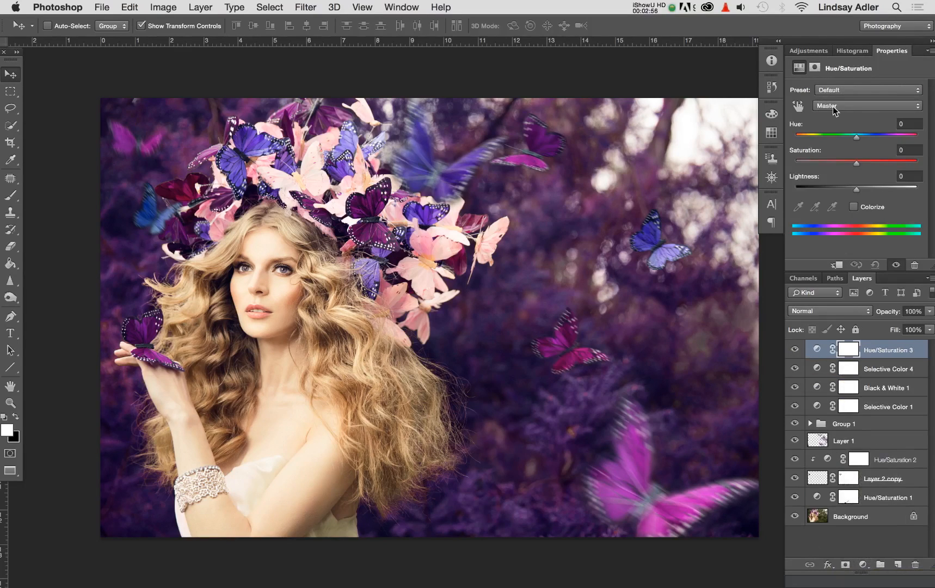
pyautogui.moveTo(851, 135); pyautogui.dragTo(848, 162)
pyautogui.moveTo(844, 162); pyautogui.dragTo(844, 162)
# - Compare the full edit with the original Background layer alone, and save the document
pyautogui.keyDown('alt'); pyautogui.click(795, 519); pyautogui.keyUp('alt')
pyautogui.keyDown('alt'); pyautogui.click(794, 519); pyautogui.keyUp('alt')
pyautogui.keyDown('alt'); pyautogui.click(795, 519); pyautogui.keyUp('alt')
pyautogui.keyDown('alt'); pyautogui.click(795, 520); pyautogui.keyUp('alt')
pyautogui.keyDown('alt'); pyautogui.click(795, 519); pyautogui.keyUp('alt')
pyautogui.keyDown('alt'); pyautogui.click(795, 520); pyautogui.keyUp('alt')
pyautogui.click(101, 7)
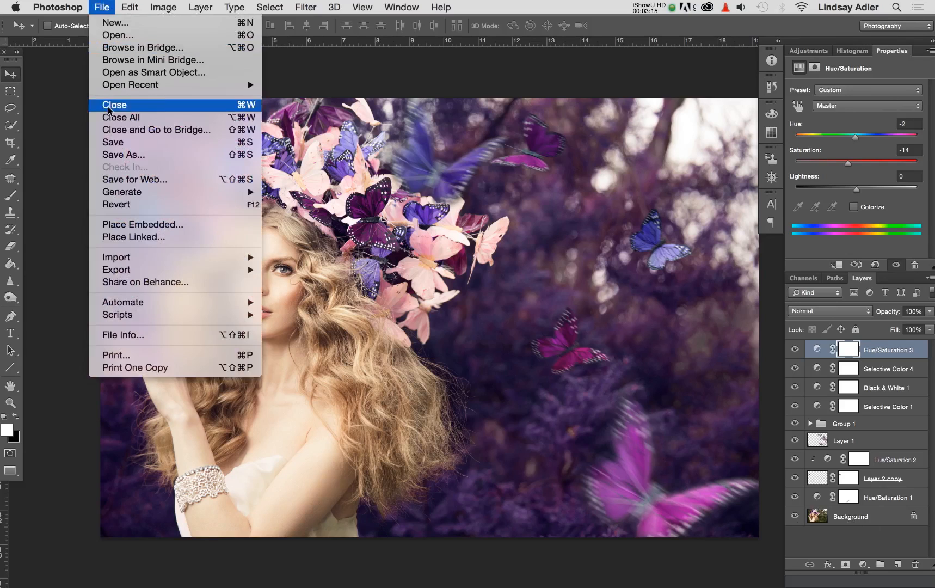
pyautogui.click(119, 142)
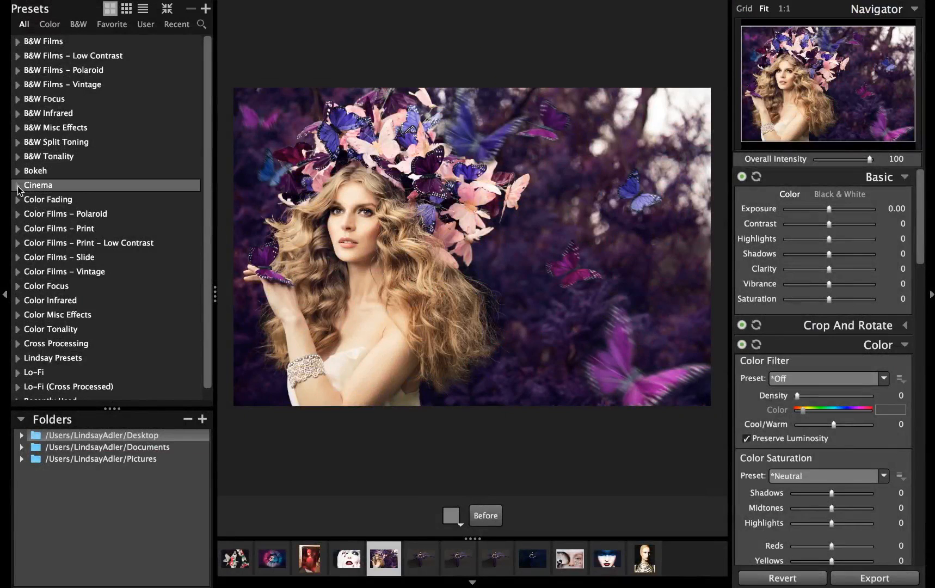
# - Open the Color Fading presets and preview their faded film looks on the photo
pyautogui.click(24, 202)
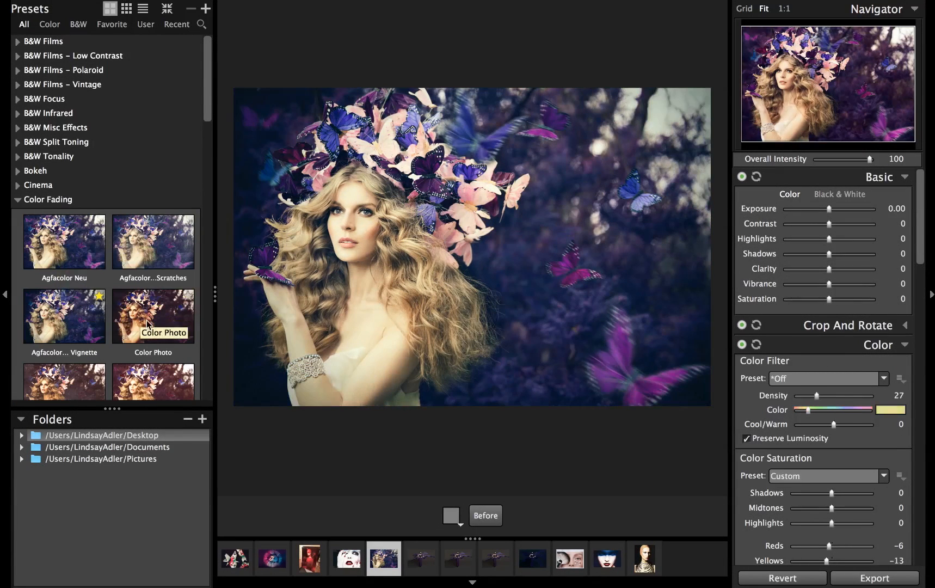
pyautogui.scroll(-5, 147, 325)
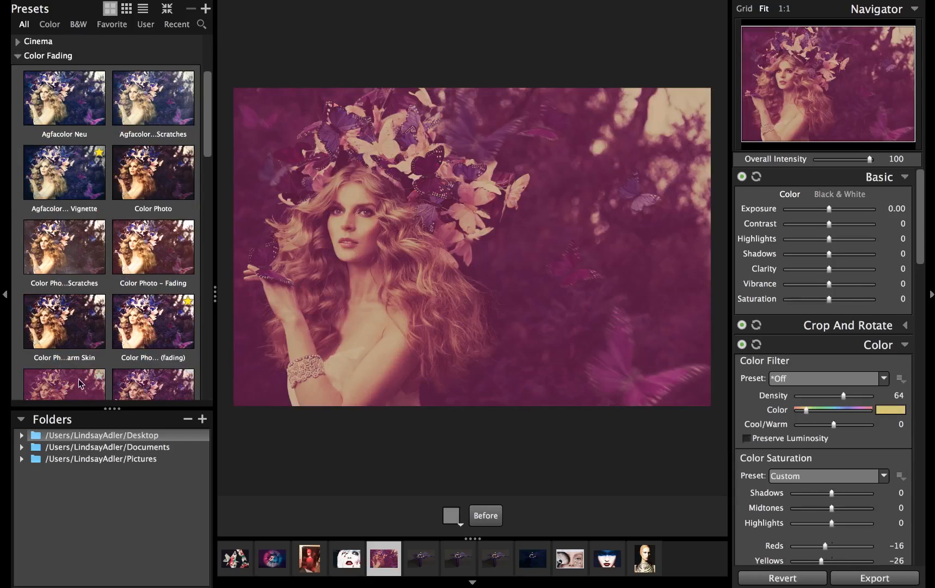
pyautogui.scroll(-2, 165, 380)
pyautogui.scroll(-7, 165, 379)
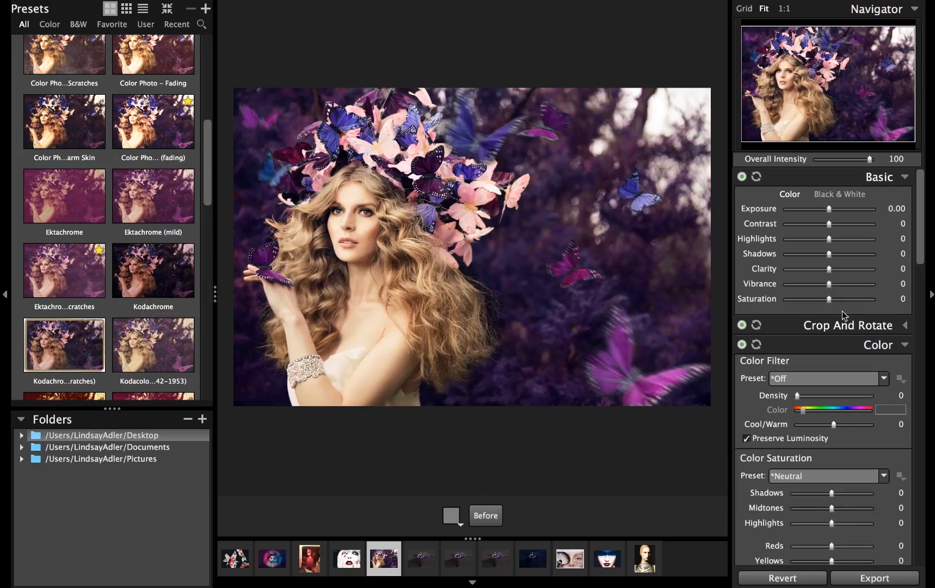
# - Enable the Light Effect overlay and open its collection of Corner effects
pyautogui.scroll(-5, 862, 308)
pyautogui.scroll(-20, 862, 308)
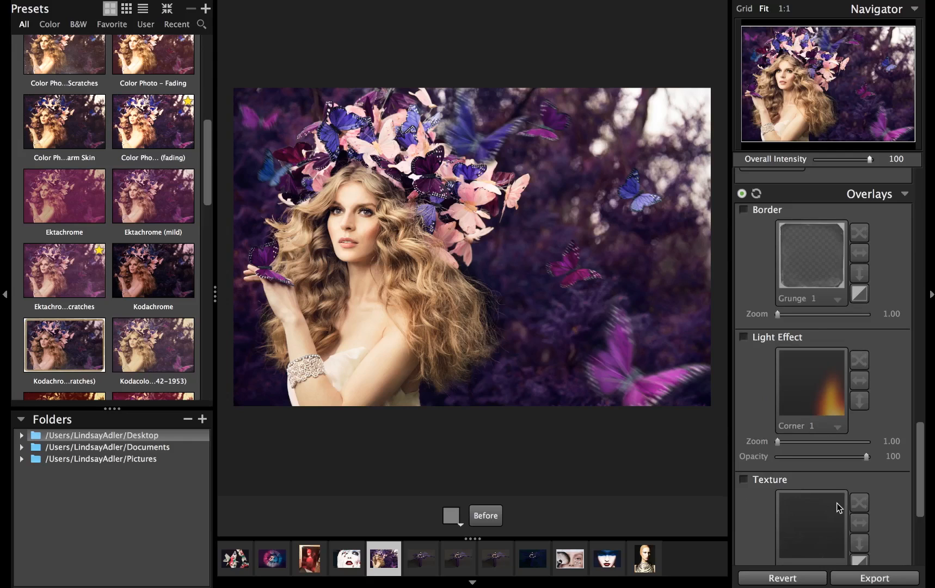
pyautogui.click(743, 337)
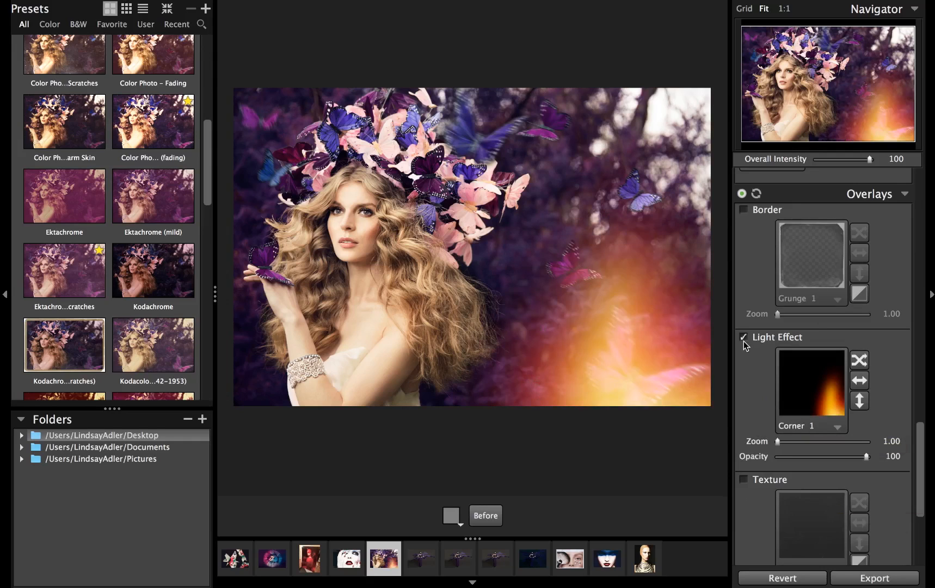
pyautogui.click(793, 363)
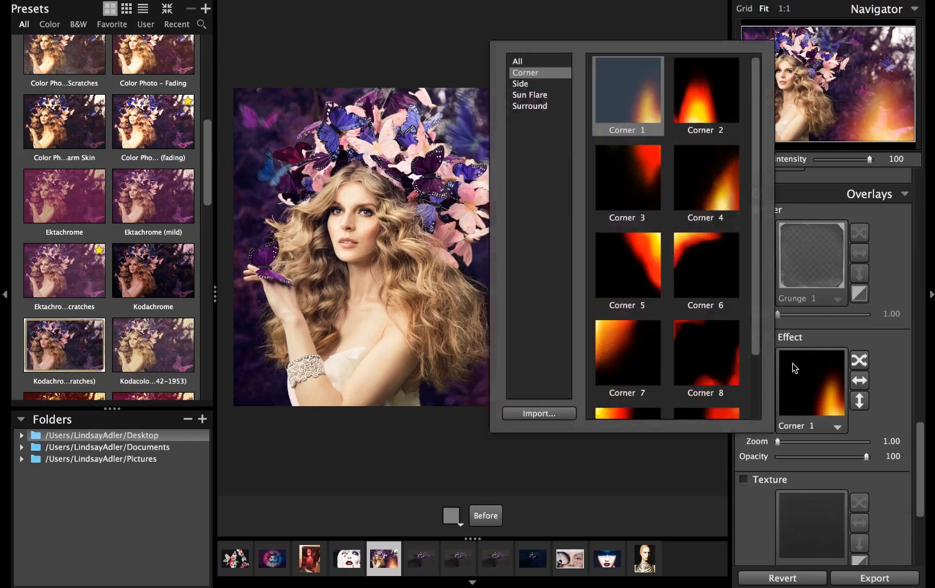
pyautogui.click(673, 206)
pyautogui.click(627, 90)
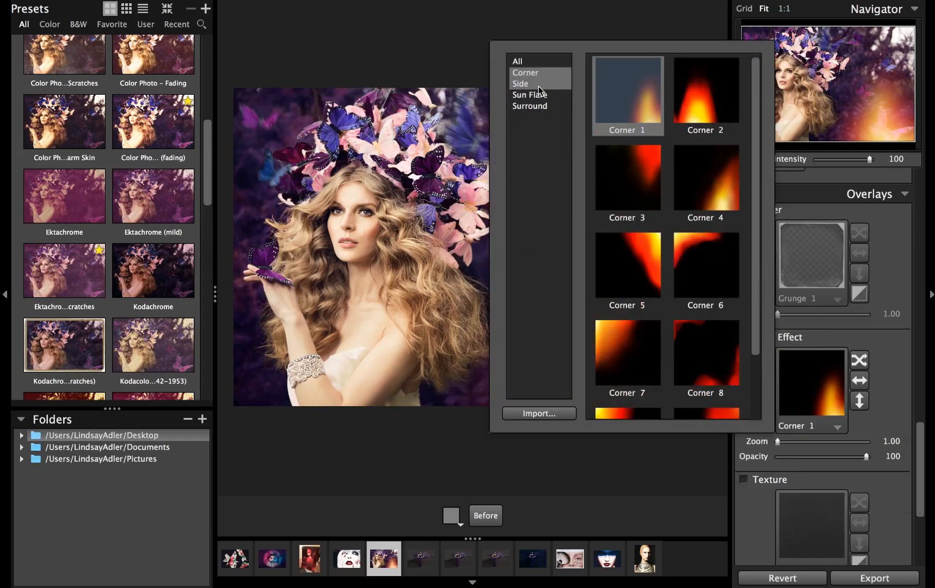
# - Try the Corner 8 and Corner 9 light effects on the photo
pyautogui.scroll(-3, 669, 175)
pyautogui.click(690, 281)
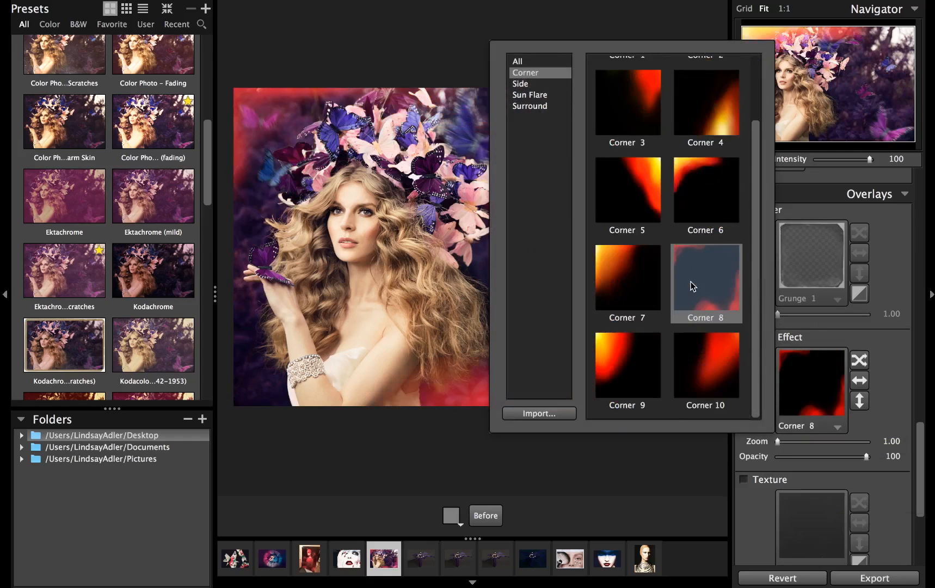
pyautogui.click(708, 353)
pyautogui.click(648, 357)
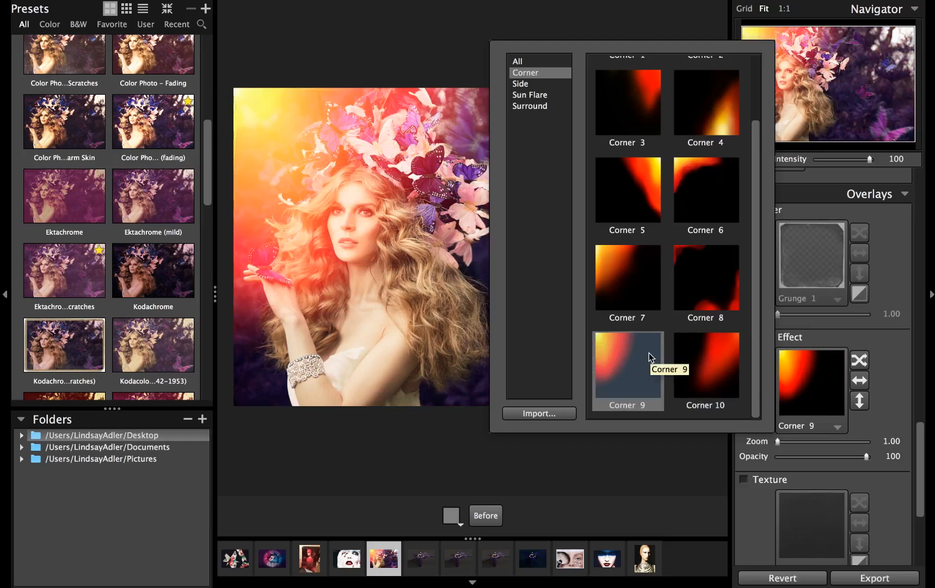
pyautogui.click(648, 353)
# - Try the Sun Flare effect Corner 2, flipped horizontally, with its opacity lowered to 47
pyautogui.click(809, 398)
pyautogui.click(627, 196)
pyautogui.click(540, 95)
pyautogui.click(707, 89)
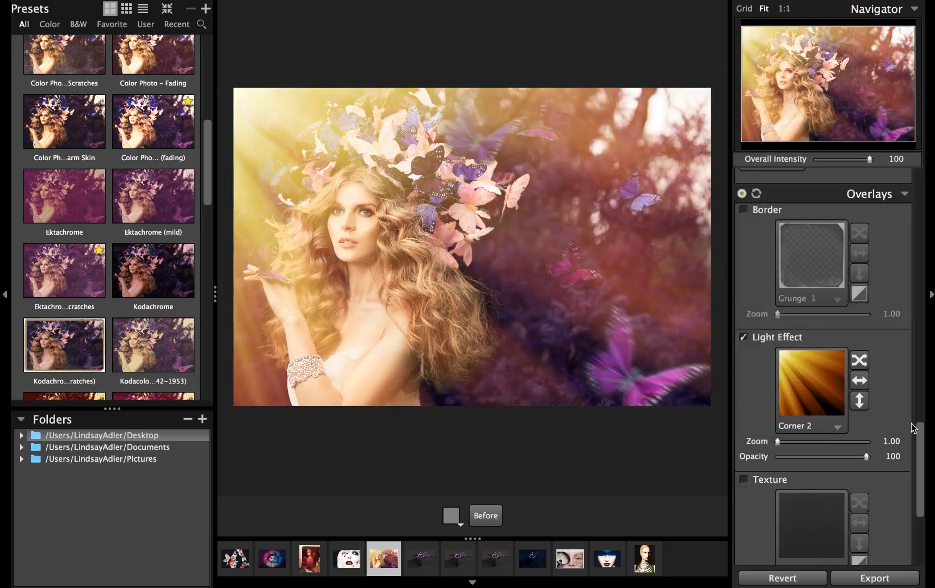
pyautogui.click(854, 385)
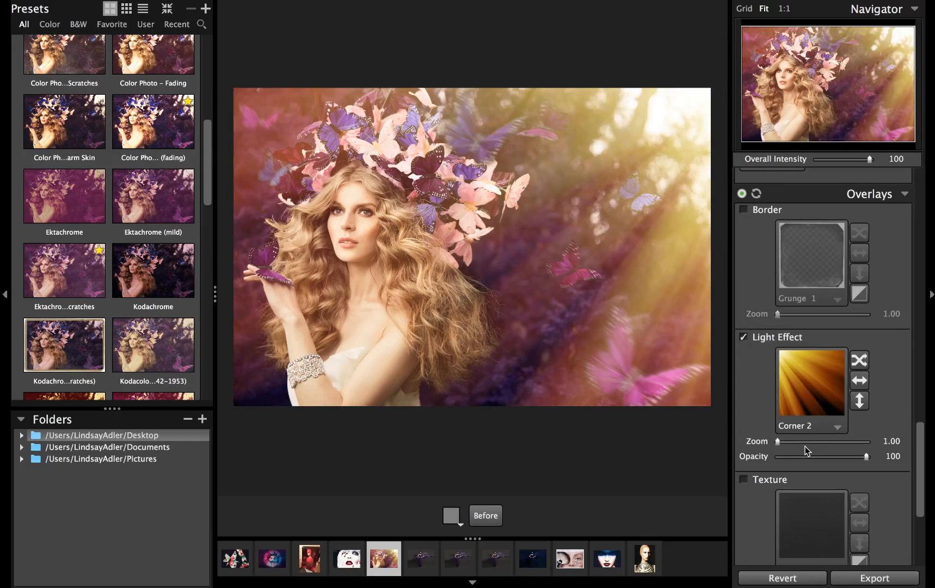
pyautogui.moveTo(806, 451); pyautogui.dragTo(817, 453)
# - Try the Tree Rays 1 sun flare flipped horizontally at 50 opacity, and the Tree Rays 2 flare in its place
pyautogui.click(817, 405)
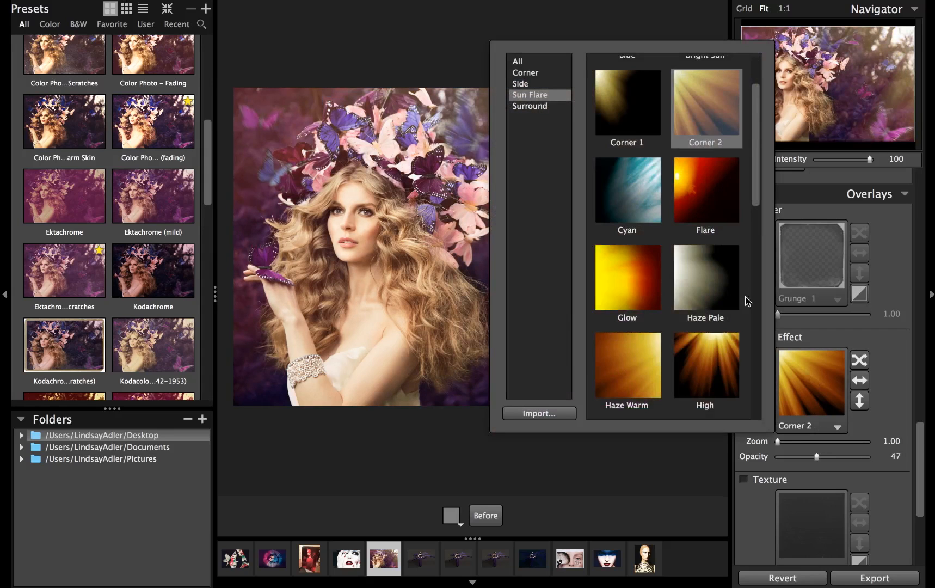
pyautogui.scroll(-5, 734, 271)
pyautogui.scroll(-3, 734, 271)
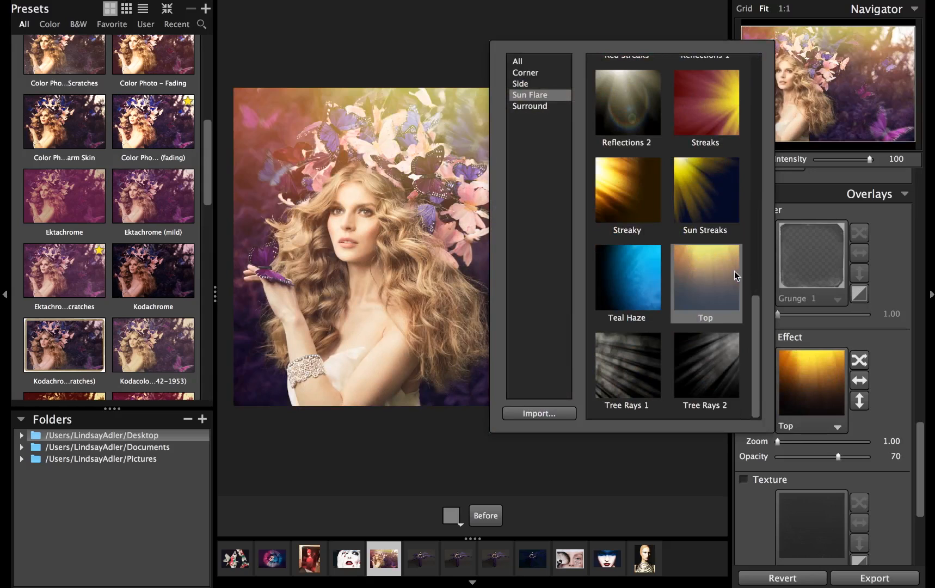
pyautogui.click(624, 357)
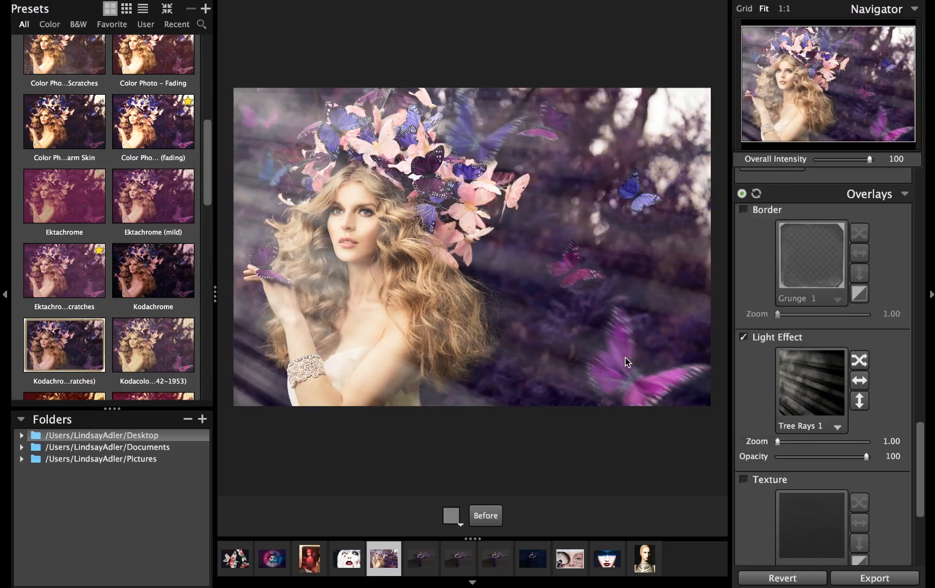
pyautogui.click(859, 381)
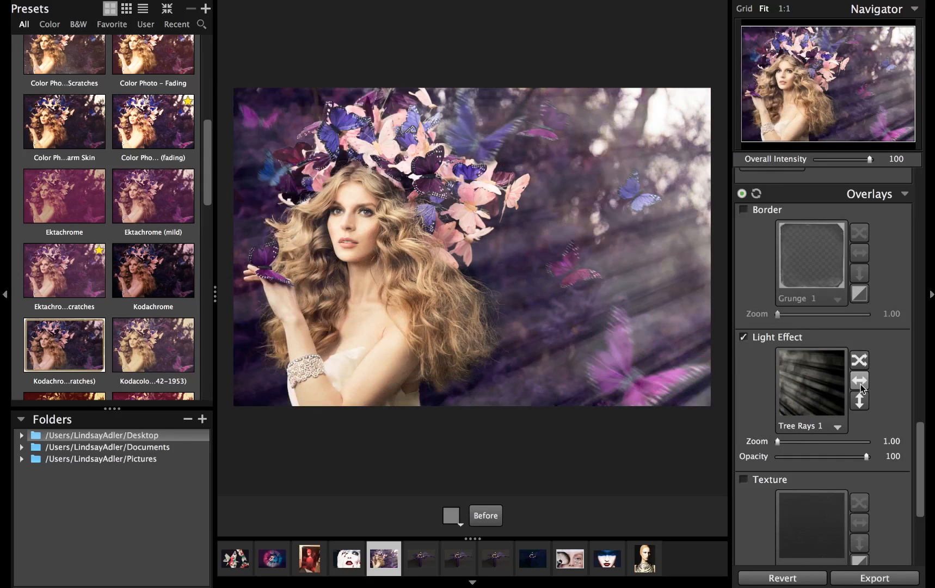
pyautogui.moveTo(824, 457); pyautogui.dragTo(819, 456)
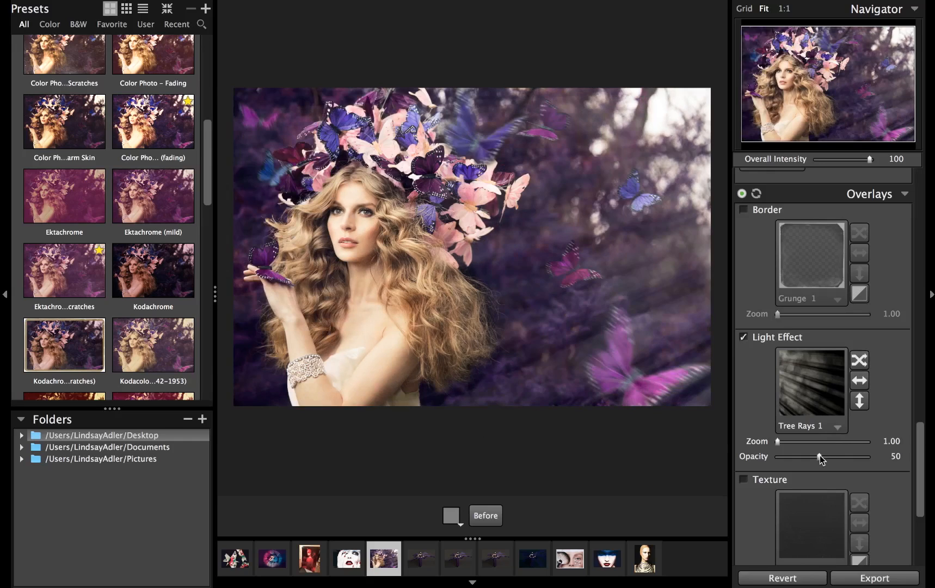
pyautogui.click(829, 418)
pyautogui.click(734, 369)
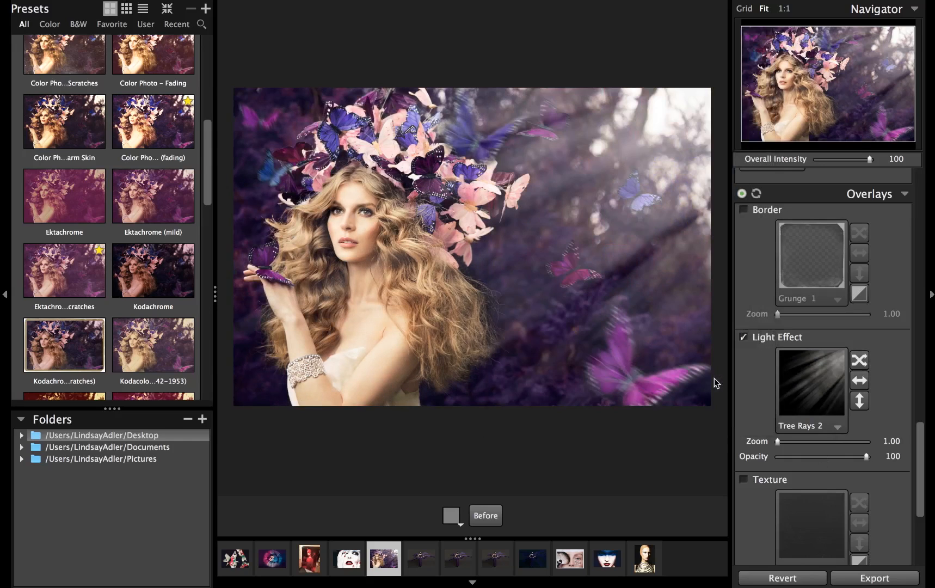
# - Replace the light effect with the Top sun flare and flip it horizontally
pyautogui.click(821, 376)
pyautogui.click(674, 321)
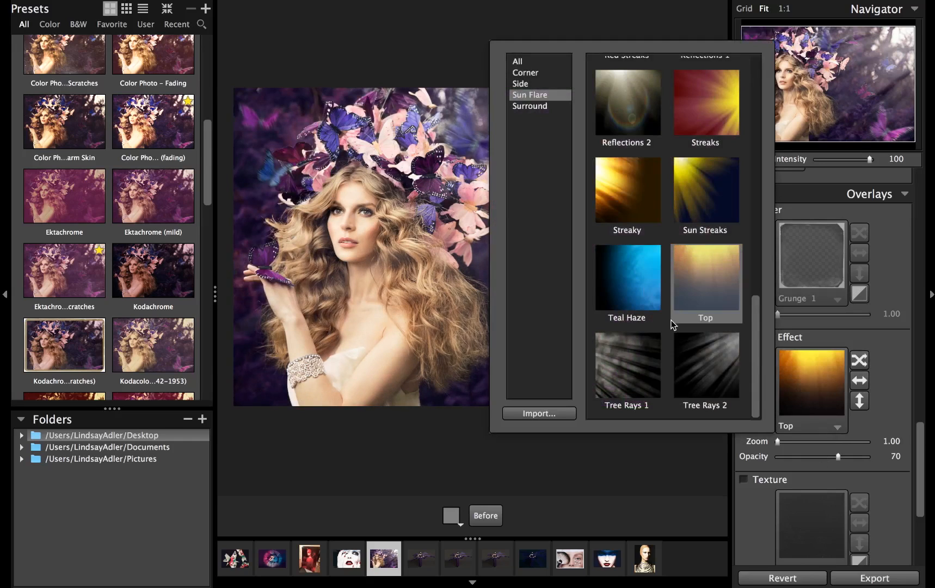
pyautogui.click(715, 266)
pyautogui.click(865, 379)
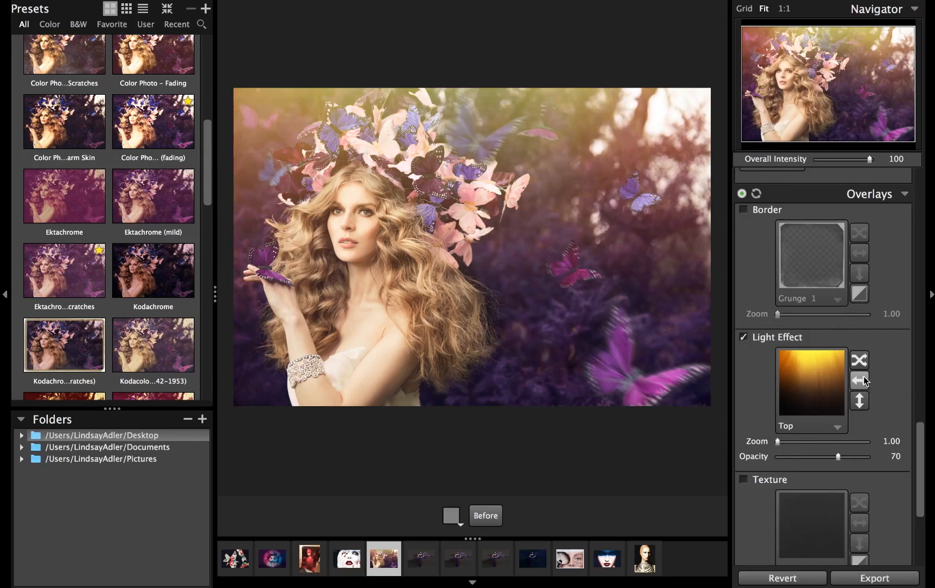
# - Flip the Top flare horizontally and try the Prismatic Dust sun flare in its place
pyautogui.click(866, 379)
pyautogui.click(833, 375)
pyautogui.scroll(6, 736, 220)
pyautogui.scroll(2, 735, 219)
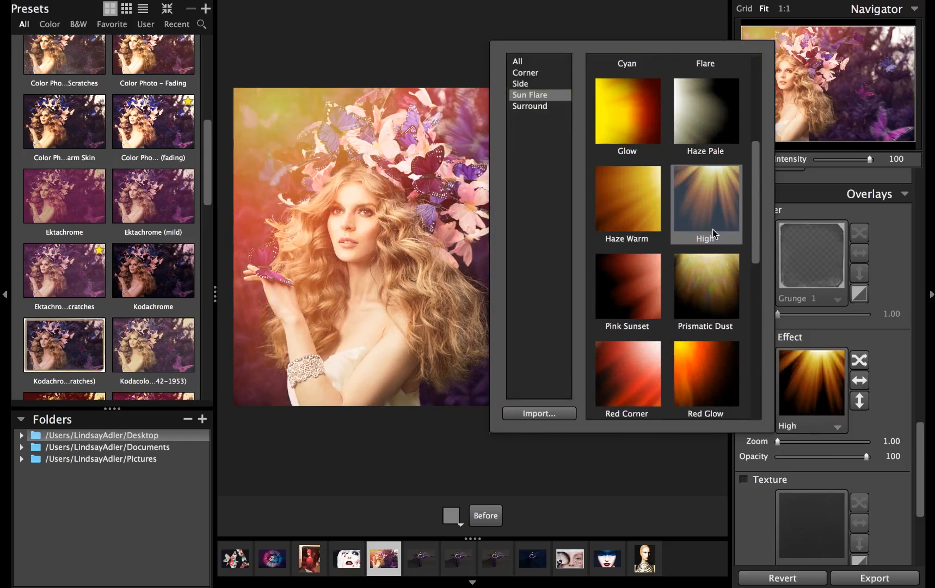
pyautogui.click(712, 277)
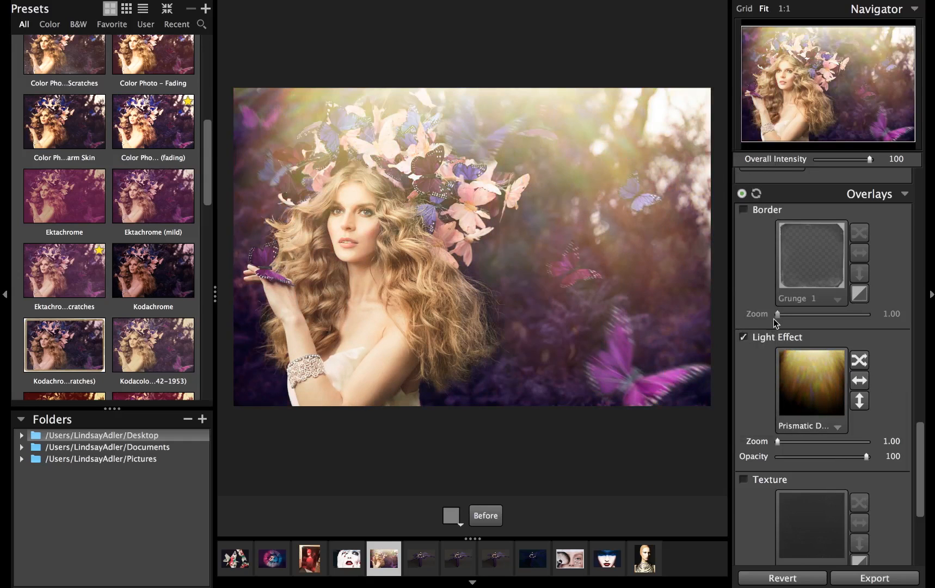
# - Try the Blue sun flare as the light effect and flip it horizontally
pyautogui.click(795, 357)
pyautogui.scroll(3, 686, 134)
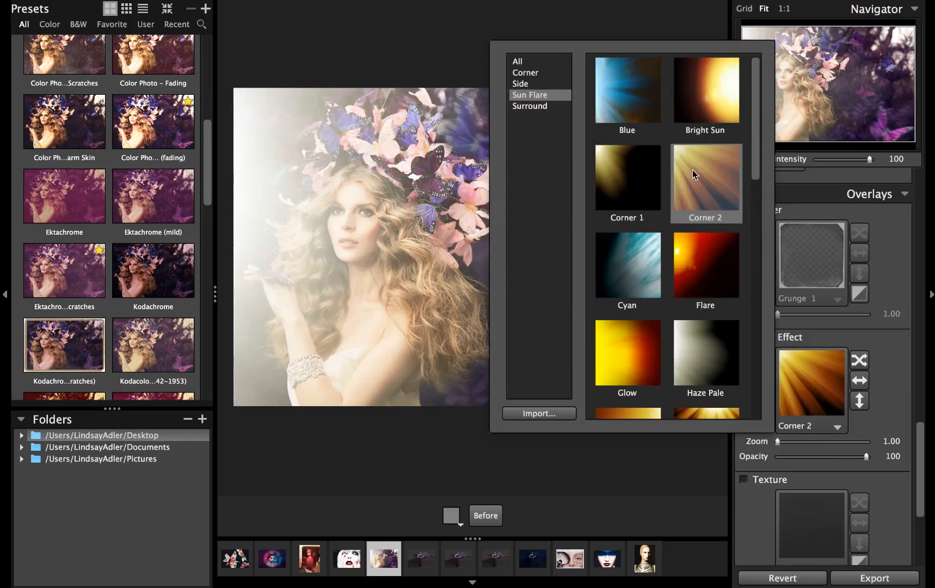
pyautogui.click(647, 115)
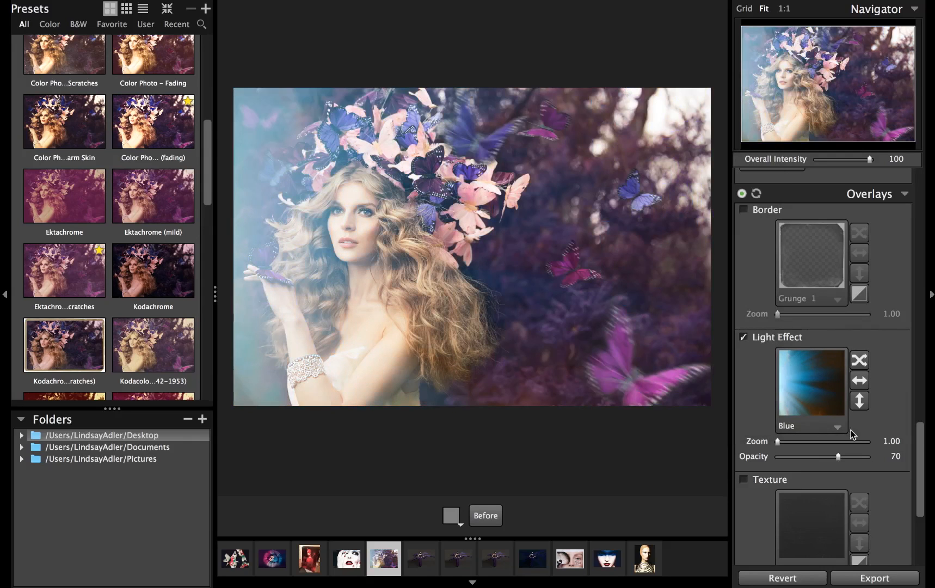
pyautogui.click(859, 379)
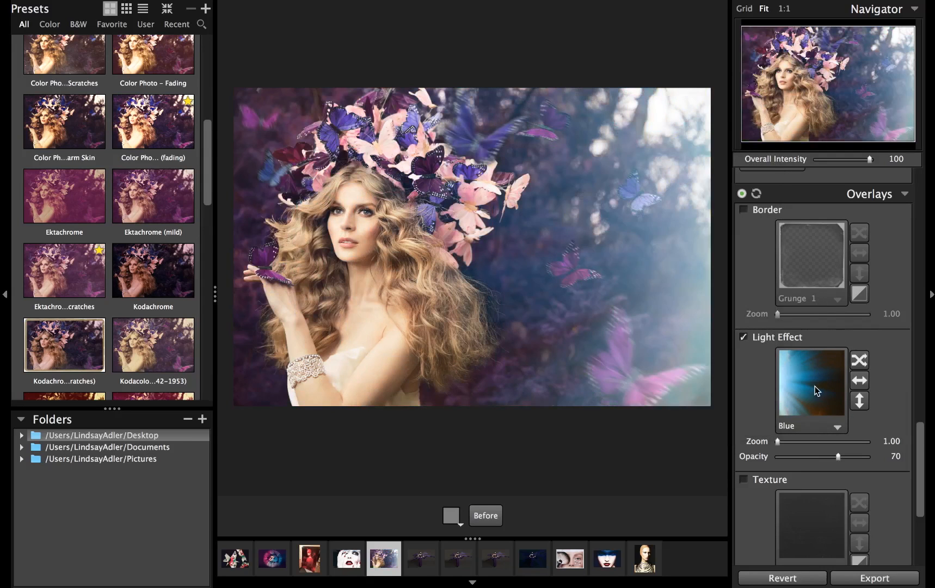
# - Try the Red Streaks sun flare as the light effect with its opacity lowered to 22
pyautogui.click(815, 386)
pyautogui.scroll(-5, 714, 272)
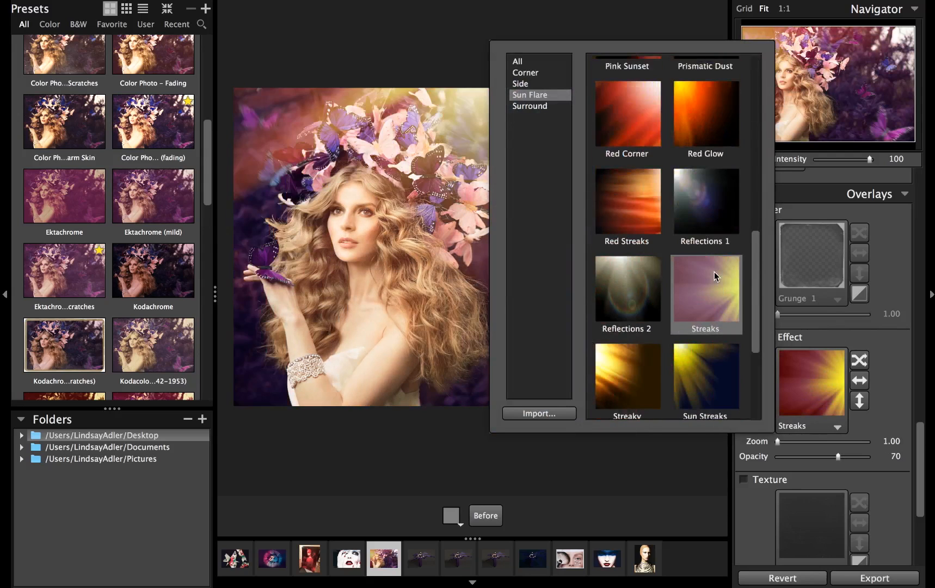
pyautogui.click(614, 141)
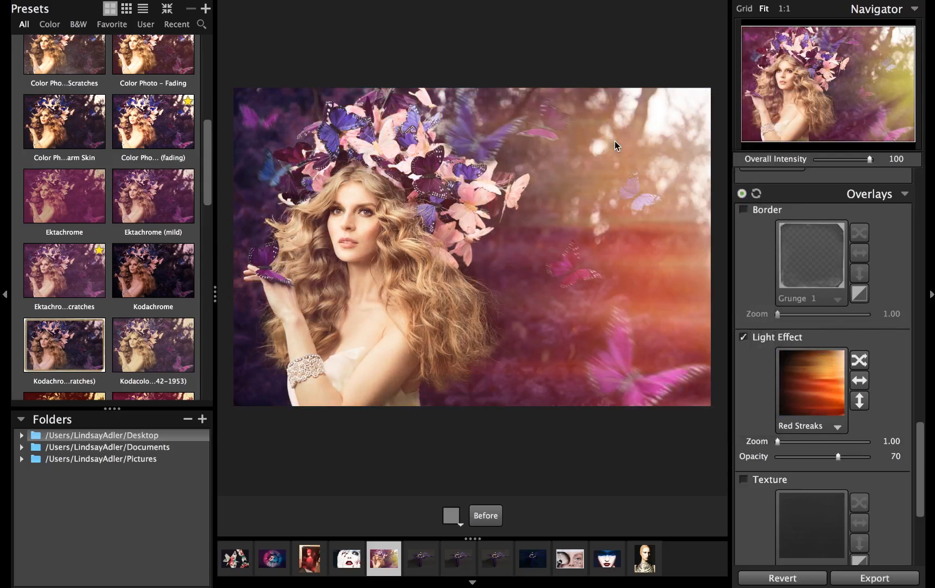
pyautogui.moveTo(837, 456); pyautogui.dragTo(792, 455)
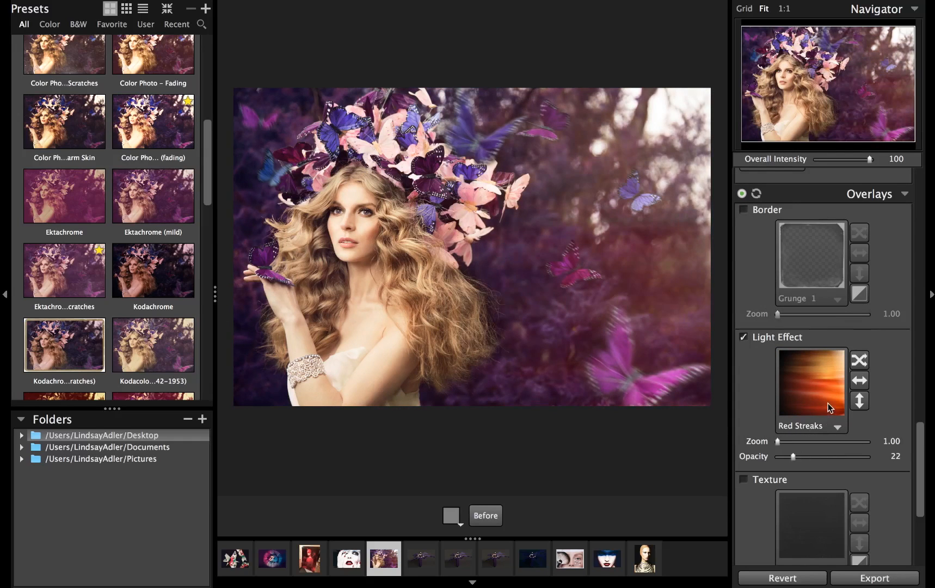
# - Replace the light effect with the Tree Rays 2 sun flare
pyautogui.click(828, 407)
pyautogui.scroll(-2, 728, 298)
pyautogui.click(727, 299)
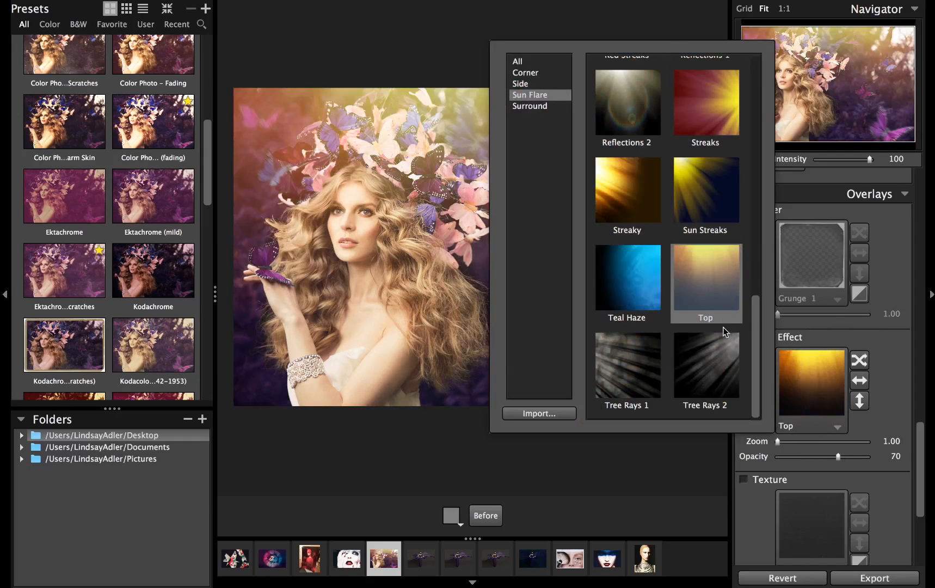
pyautogui.click(723, 344)
pyautogui.click(724, 345)
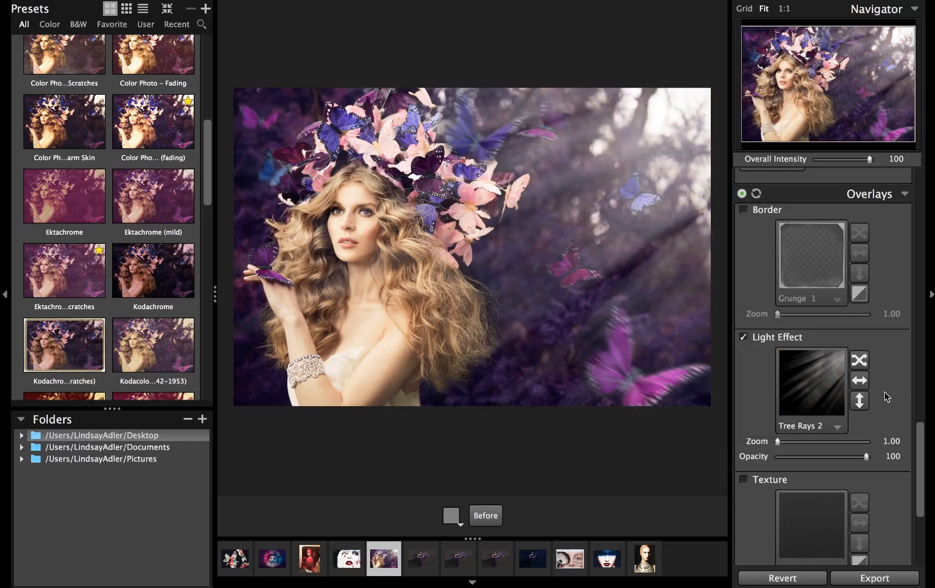
# - Compare the photo with its unedited version, return to the edited view and bring up the Basic adjustments
pyautogui.click(488, 517)
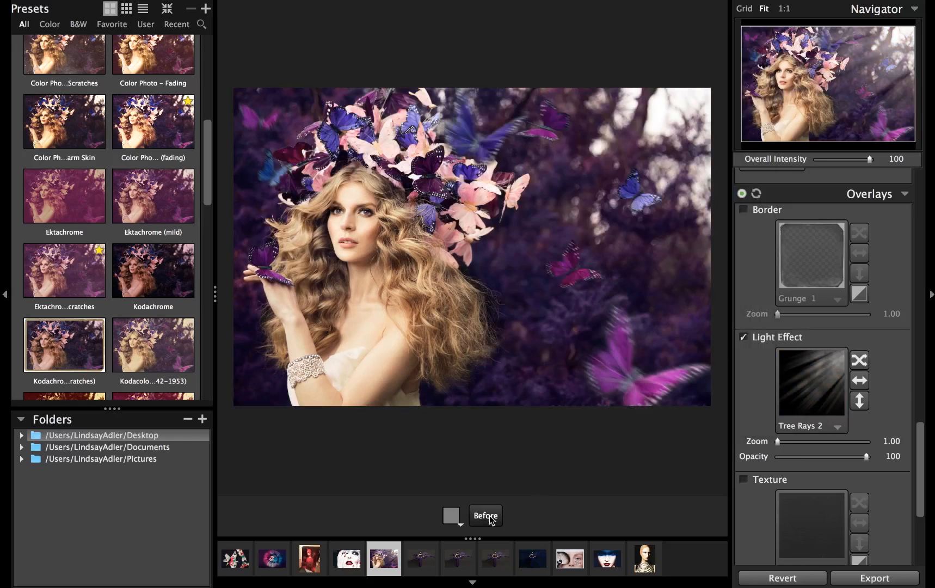
pyautogui.click(488, 516)
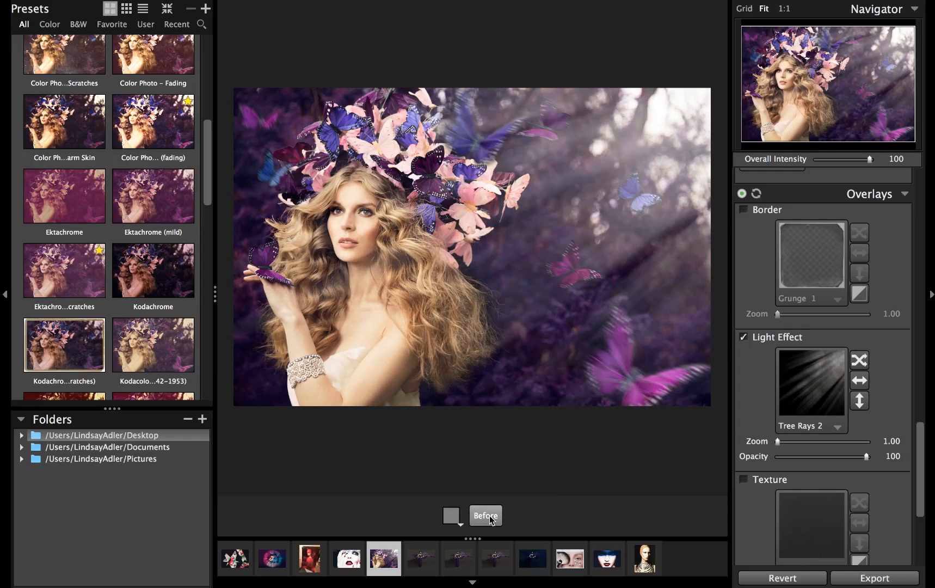
pyautogui.scroll(10, 815, 253)
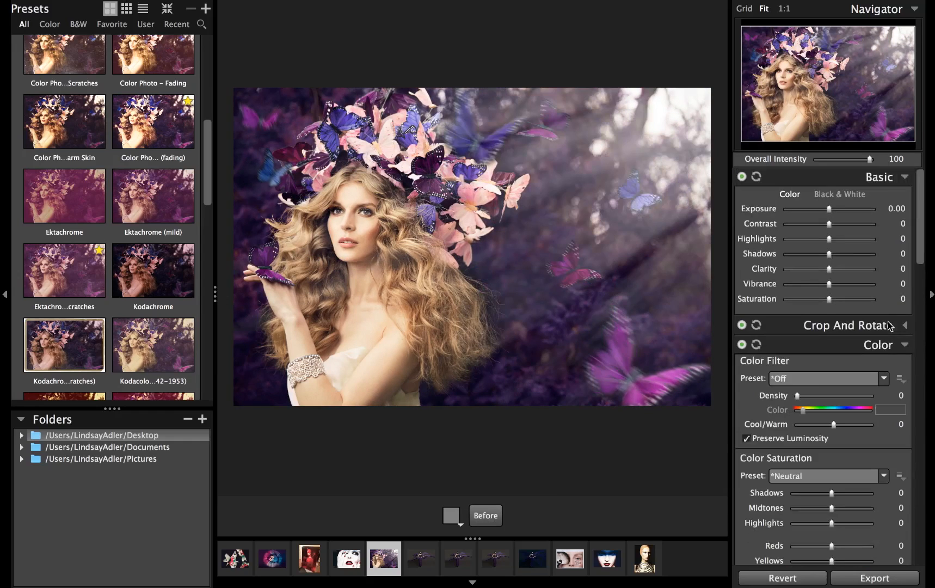